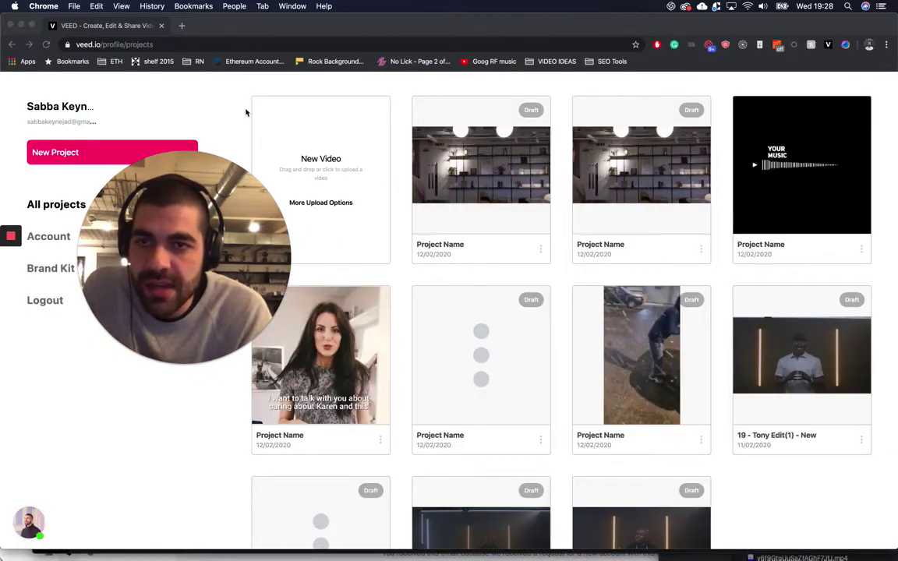
# Upload the 9.8-second movie from the Finder Desktop into a new VEED project
pyautogui.moveTo(211, 186); pyautogui.dragTo(572, 296)
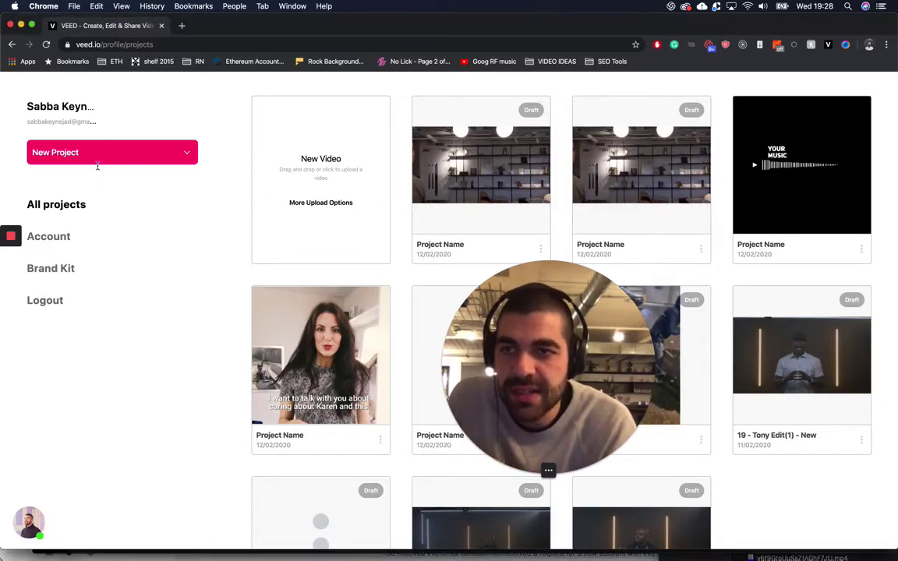
pyautogui.click(75, 153)
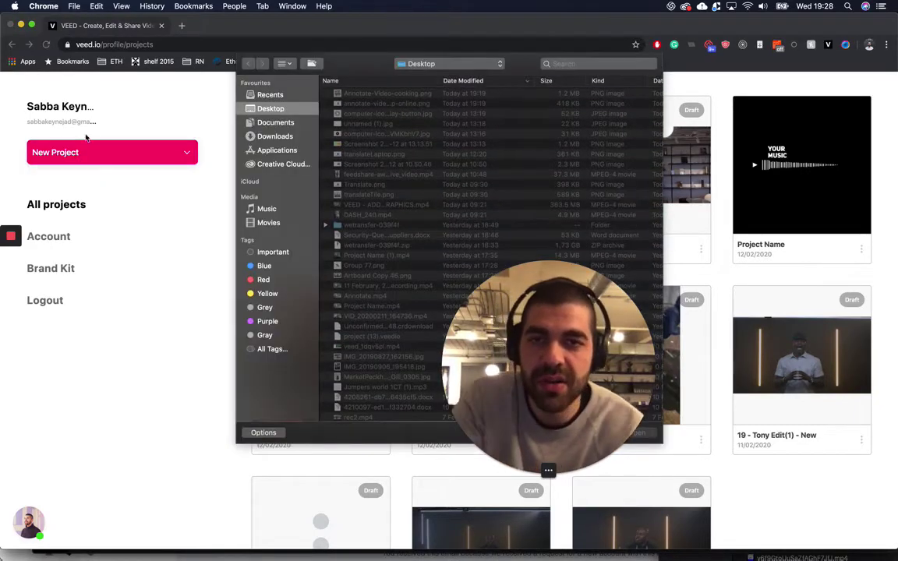
pyautogui.press('super+Tab')
pyautogui.press('super+Tab')
pyautogui.press('super+Tab')
pyautogui.press('super+Tab')
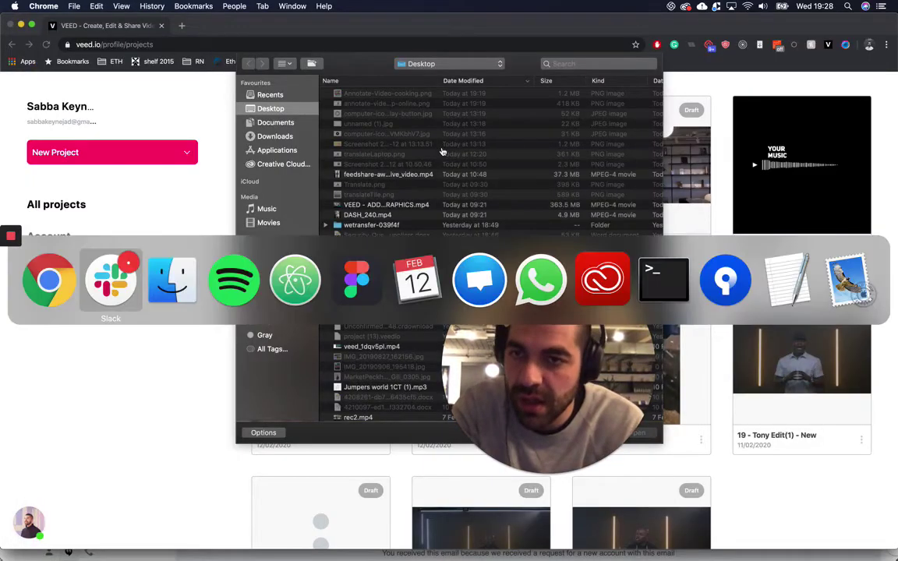
pyautogui.click(722, 421)
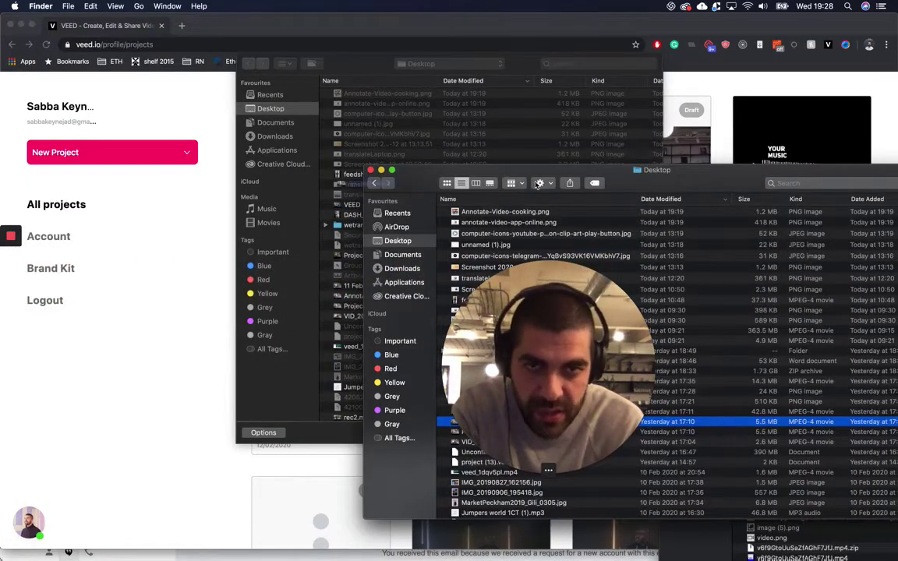
pyautogui.moveTo(722, 422); pyautogui.dragTo(512, 134)
pyautogui.press('Return')
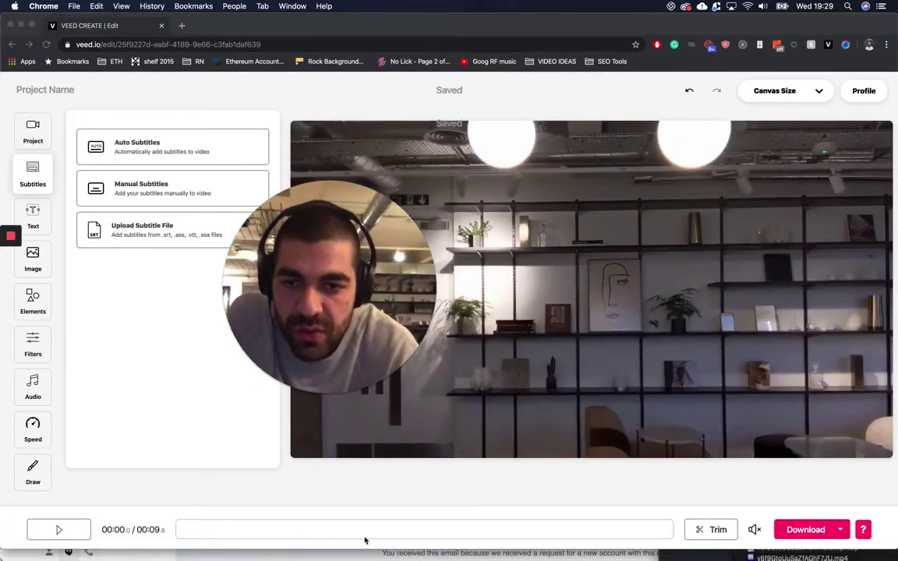
# In the Draw tool, set the brush colour to pink #FF006A and brush size to 20
pyautogui.click(371, 530)
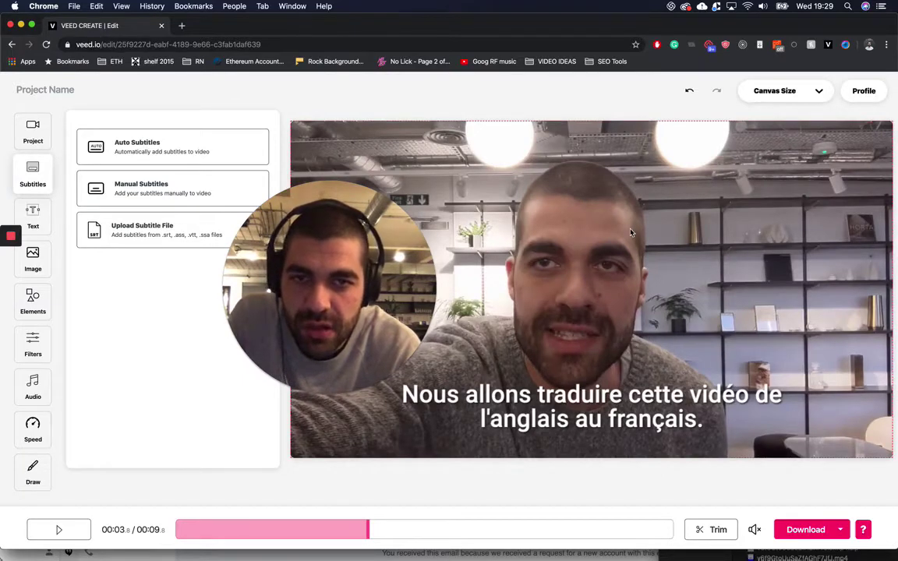
pyautogui.click(31, 474)
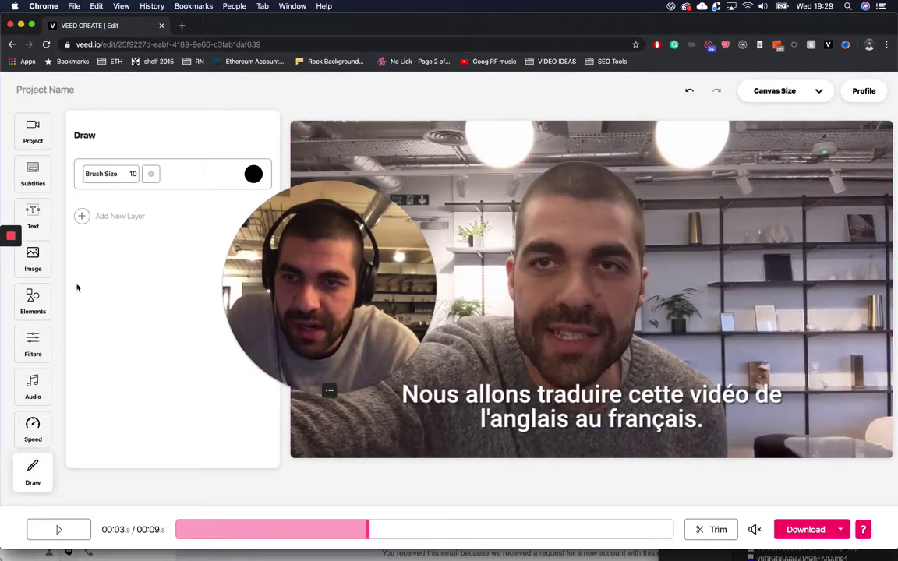
pyautogui.click(254, 174)
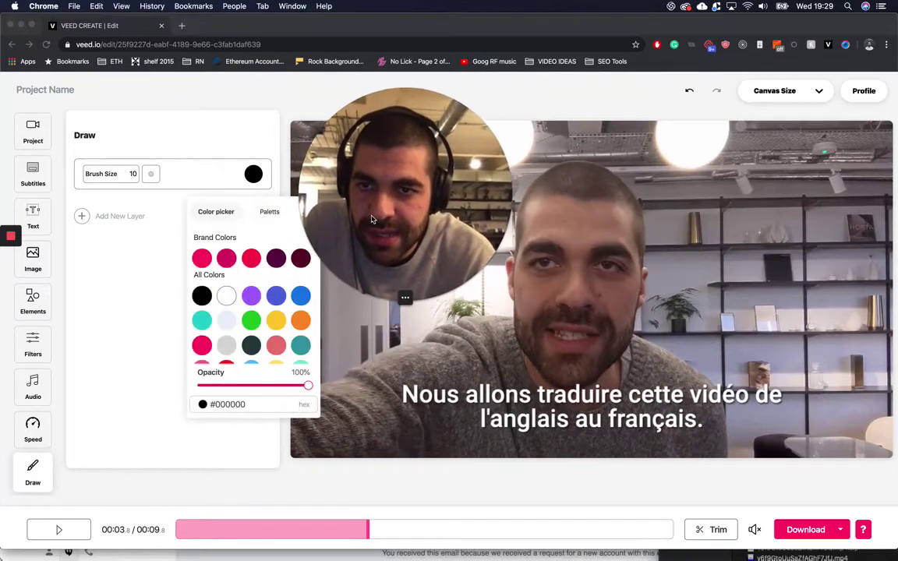
pyautogui.click(246, 258)
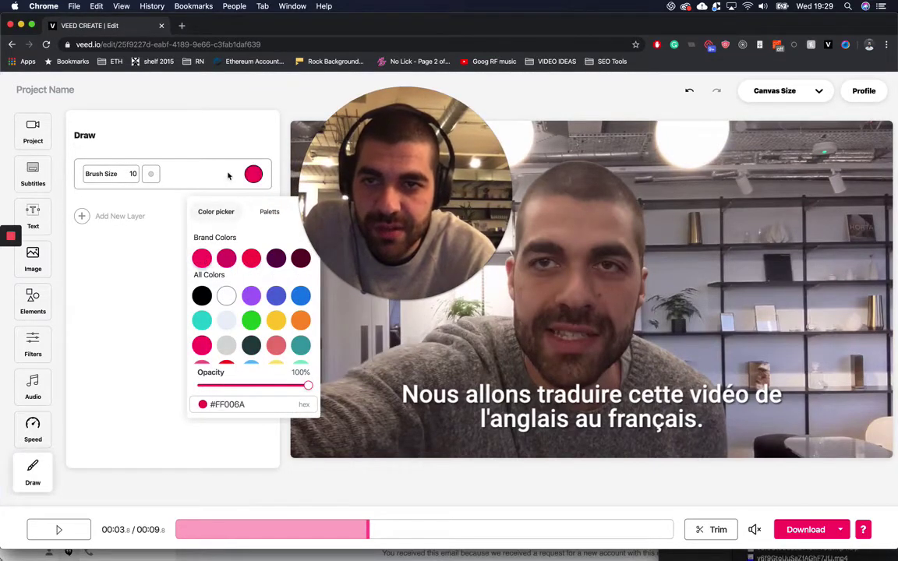
pyautogui.doubleClick(132, 174)
pyautogui.write('20')
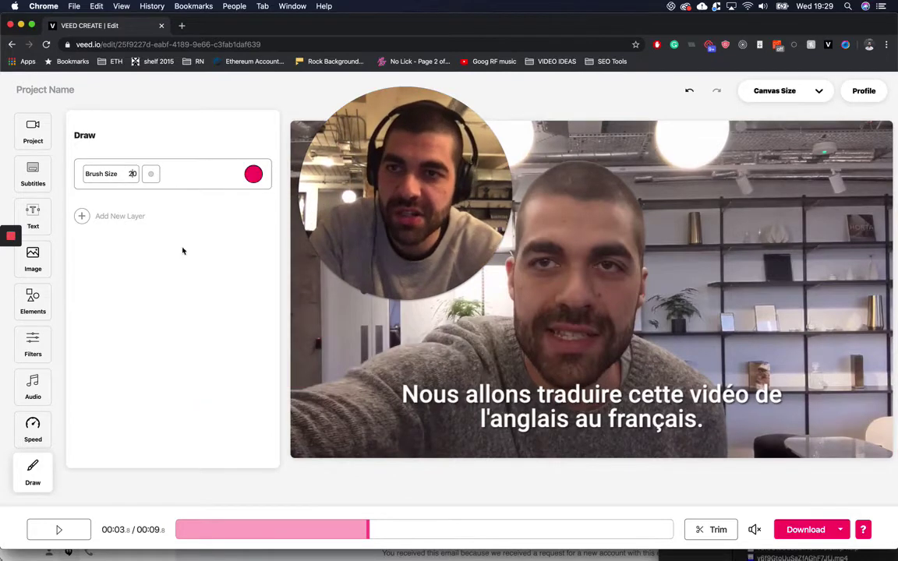
pyautogui.click(678, 235)
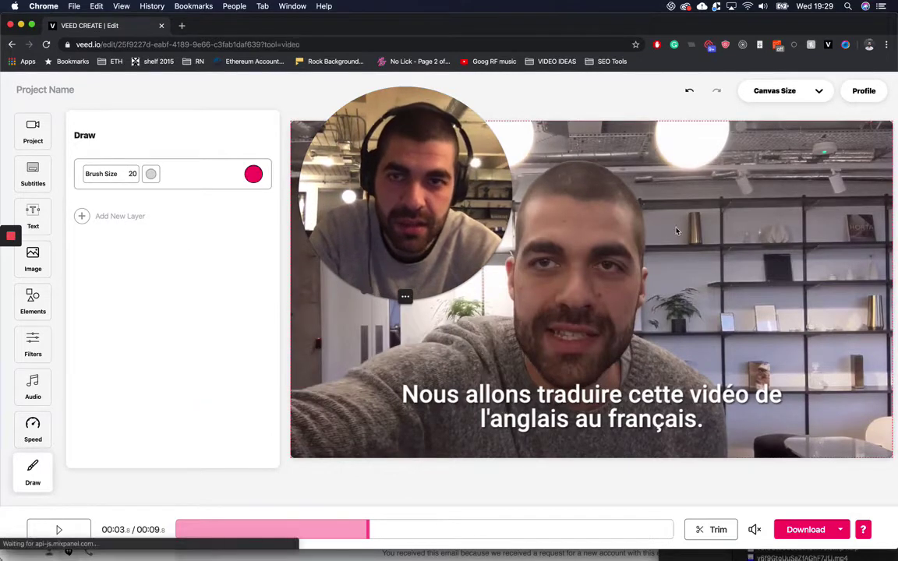
pyautogui.click(34, 470)
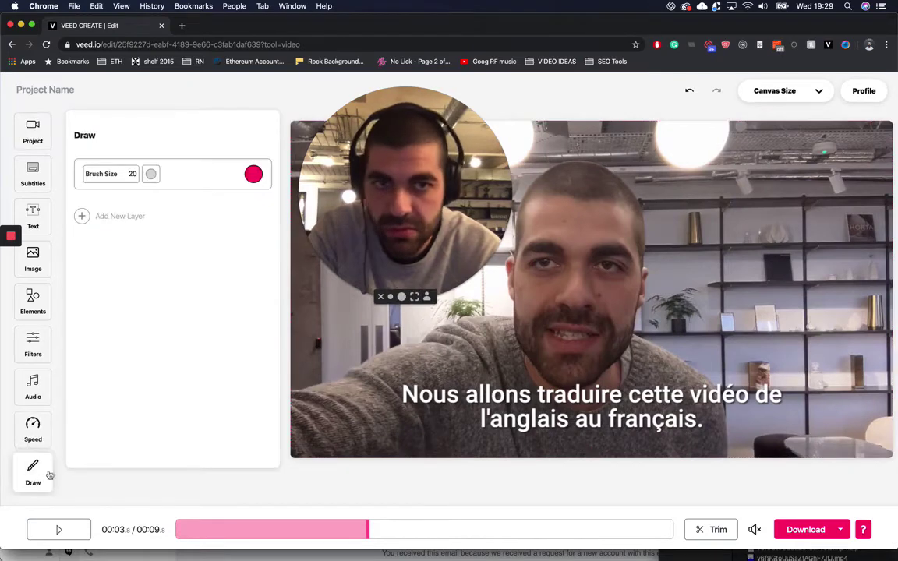
# Draw a pink arrow at the speaker's head on a new layer, timed 00:02.4 to 00:07.7
pyautogui.click(105, 220)
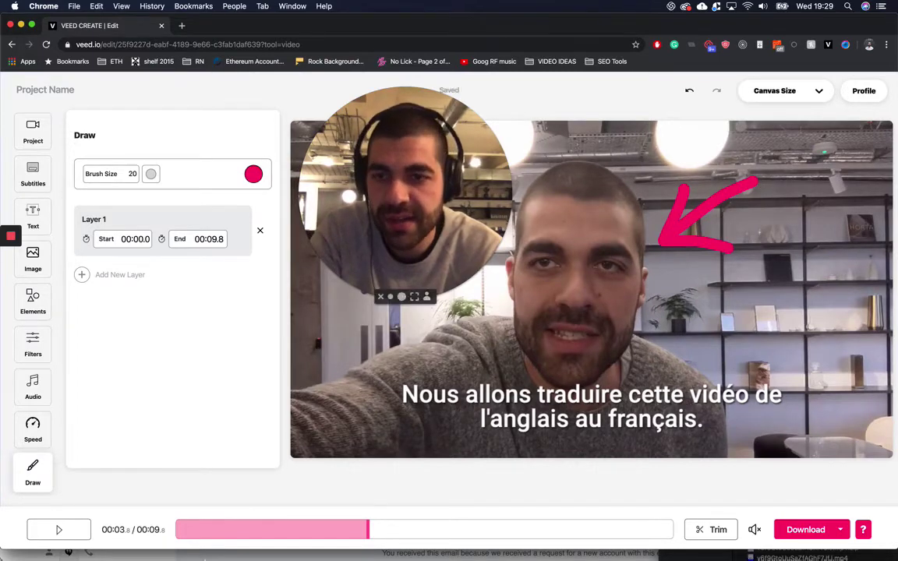
pyautogui.click(306, 530)
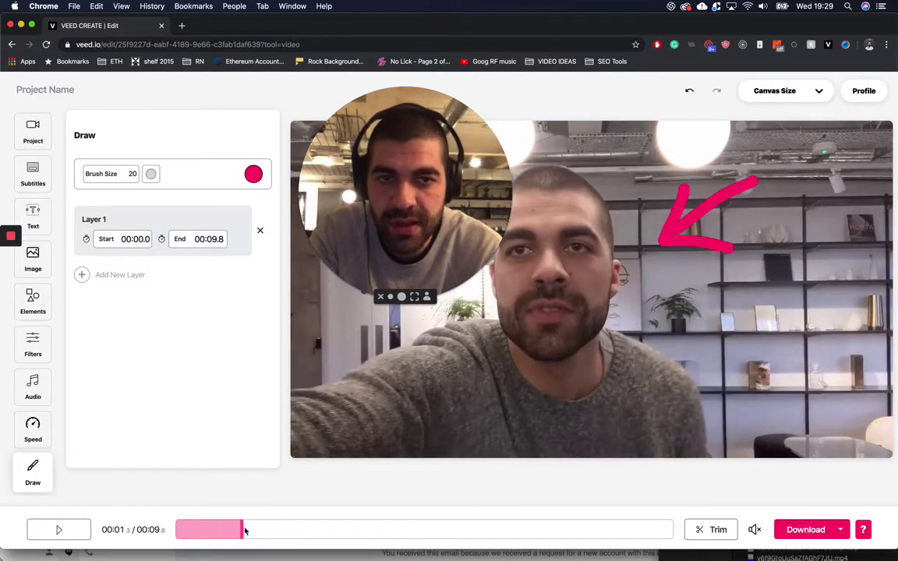
pyautogui.moveTo(245, 530); pyautogui.dragTo(297, 531)
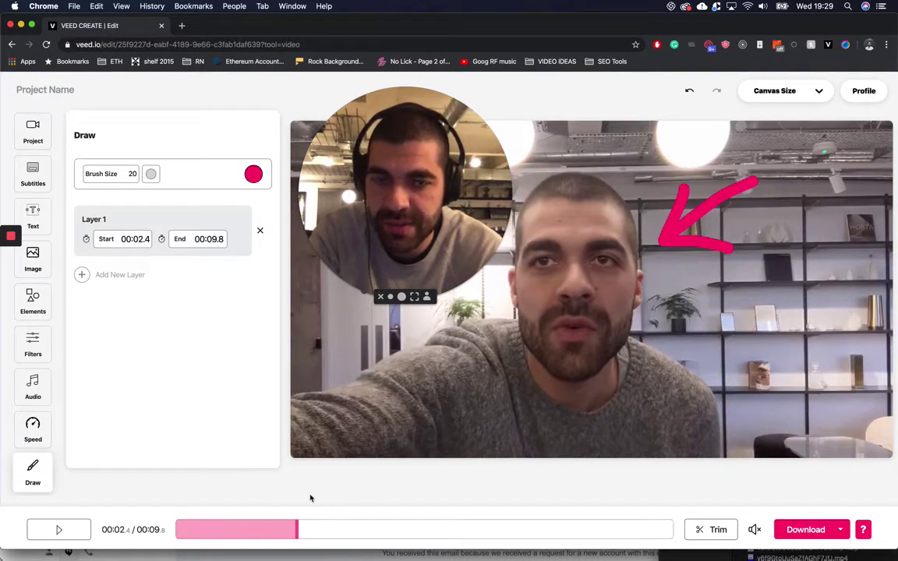
pyautogui.click(366, 529)
pyautogui.moveTo(399, 529); pyautogui.dragTo(466, 530)
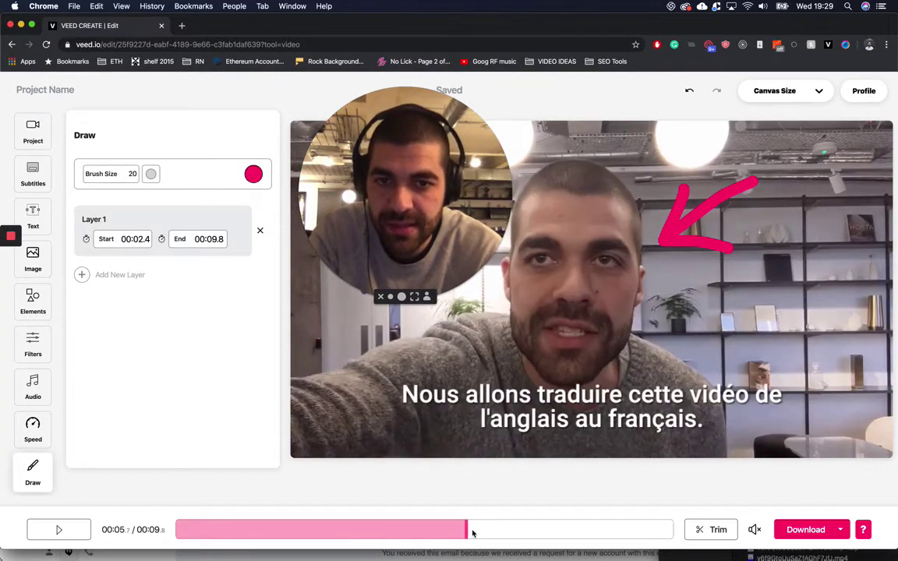
pyautogui.moveTo(535, 533); pyautogui.dragTo(618, 533)
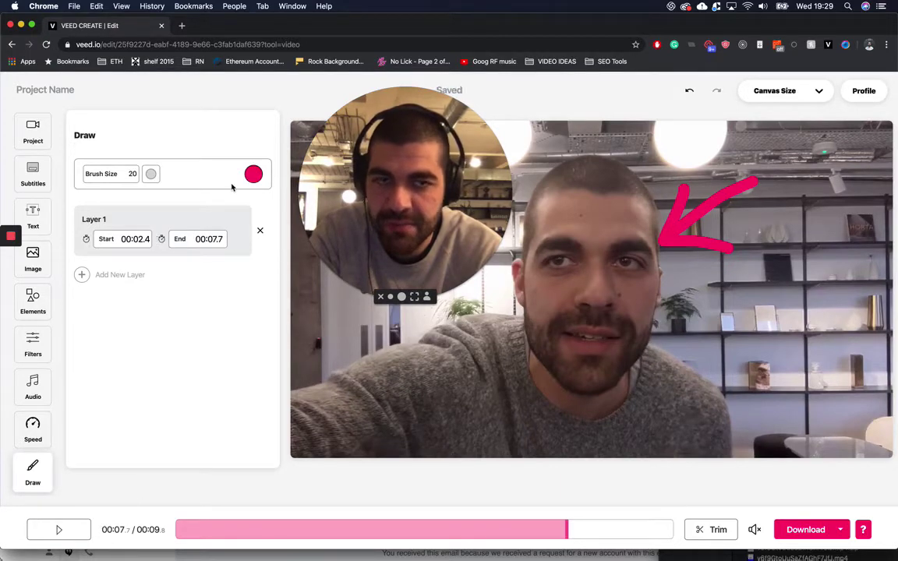
pyautogui.click(173, 529)
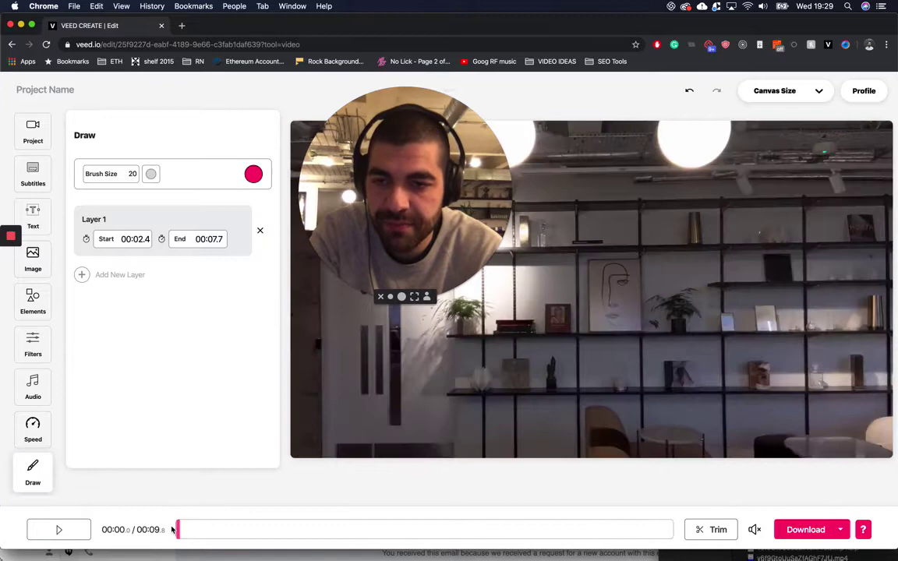
pyautogui.click(59, 529)
pyautogui.moveTo(433, 244); pyautogui.dragTo(273, 260)
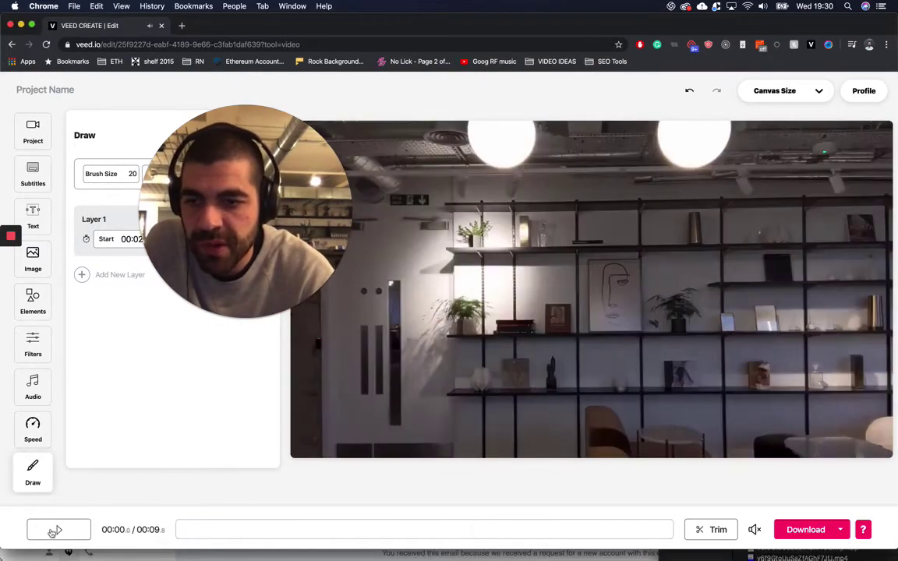
pyautogui.click(310, 530)
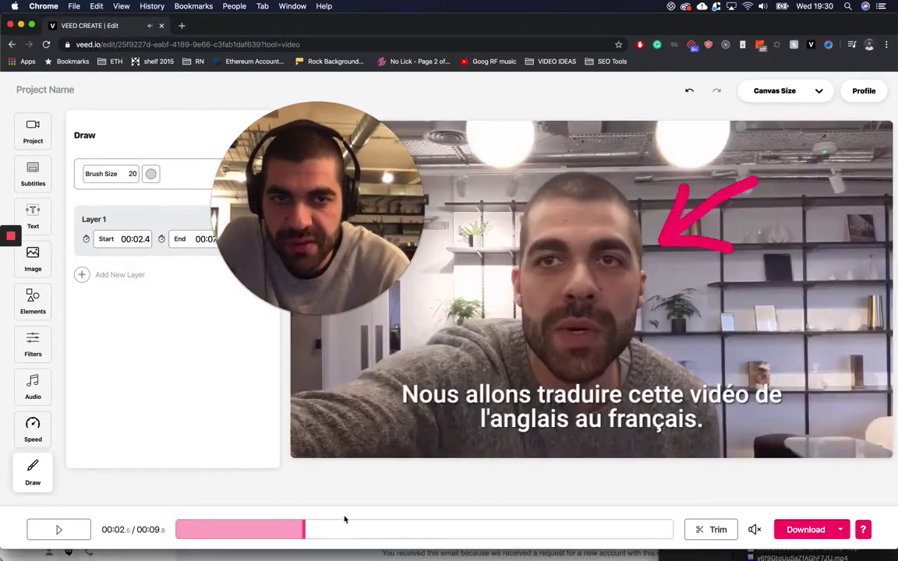
# Add a text item reading 'MY NAME IS SABBA' and place it at the top right
pyautogui.click(39, 215)
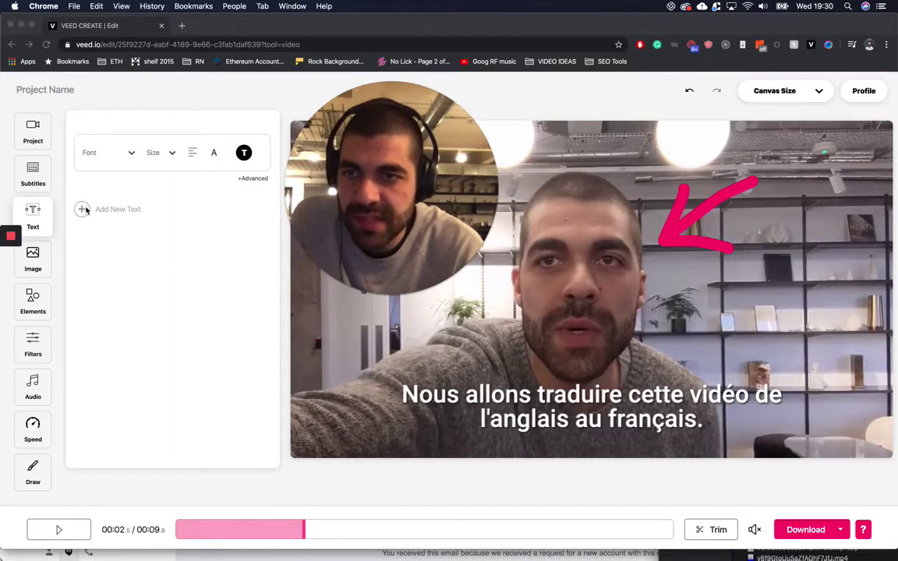
pyautogui.click(84, 209)
pyautogui.tripleClick(120, 215)
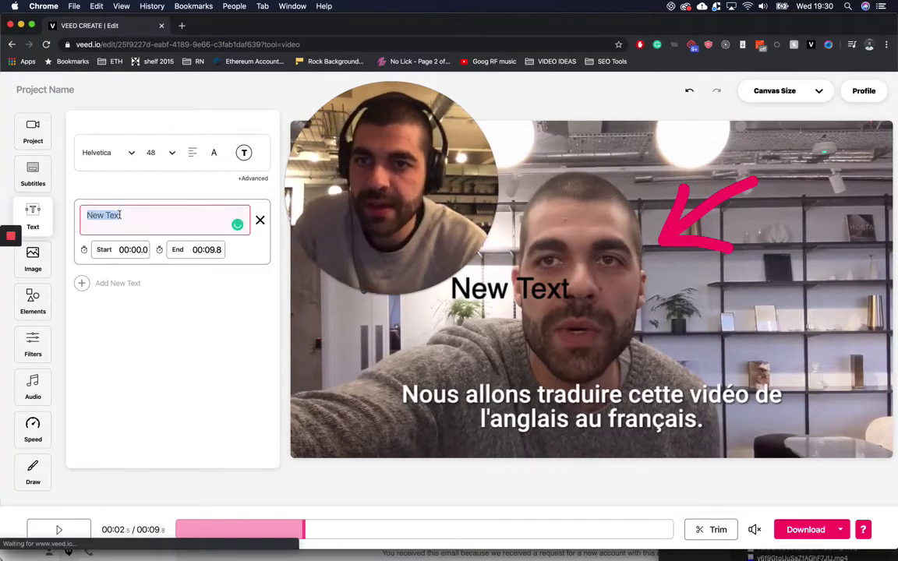
pyautogui.write('MY NAME I')
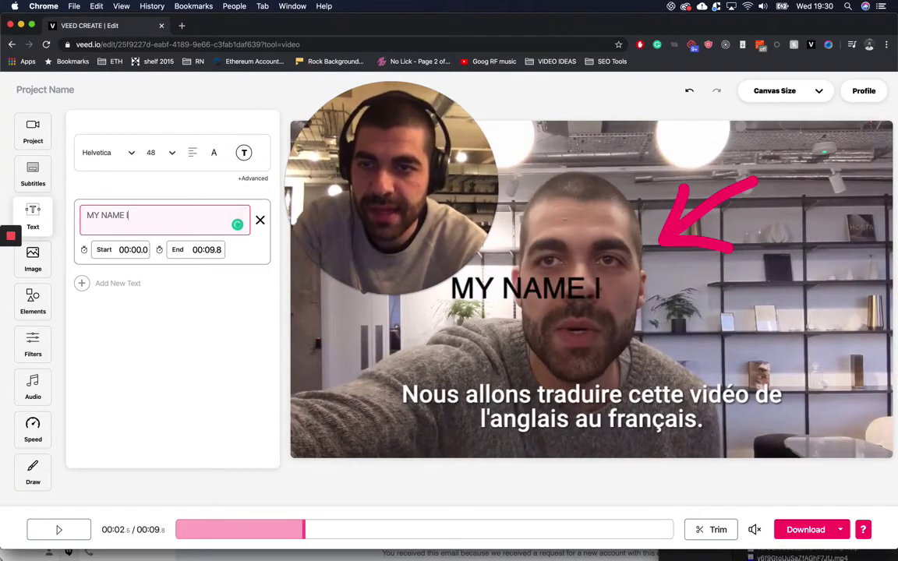
pyautogui.write('S SABBA')
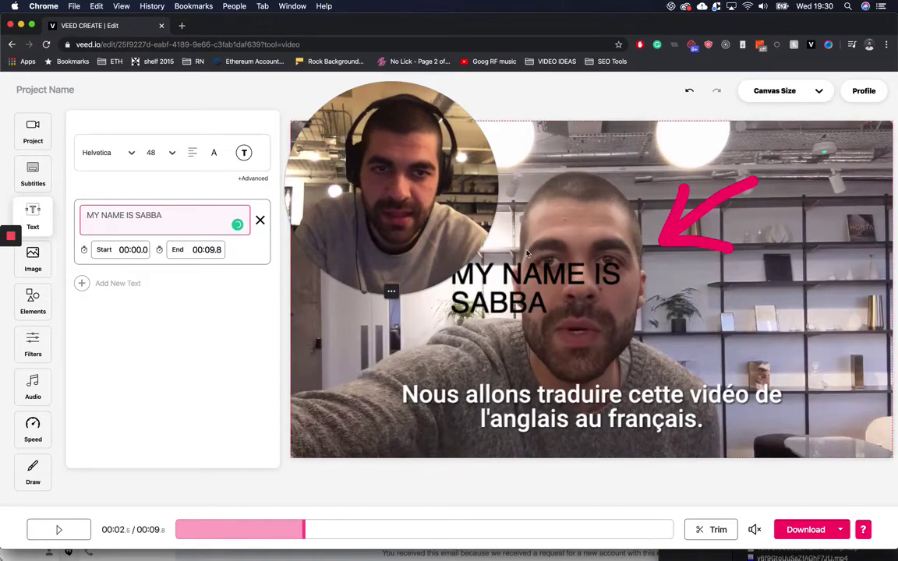
pyautogui.moveTo(550, 282); pyautogui.dragTo(674, 212)
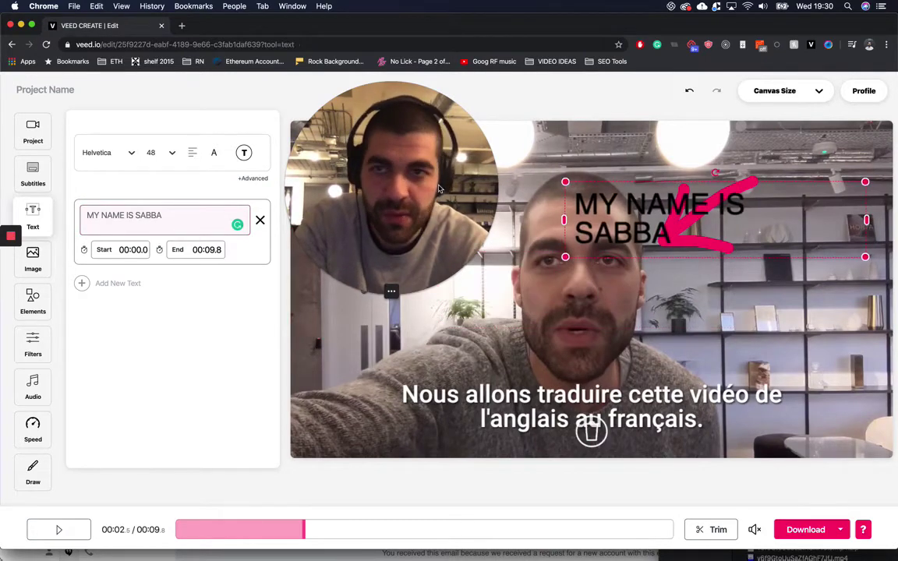
# Switch the title to the bold UNISANSDEMO font and colour it pink
pyautogui.click(108, 153)
pyautogui.click(112, 209)
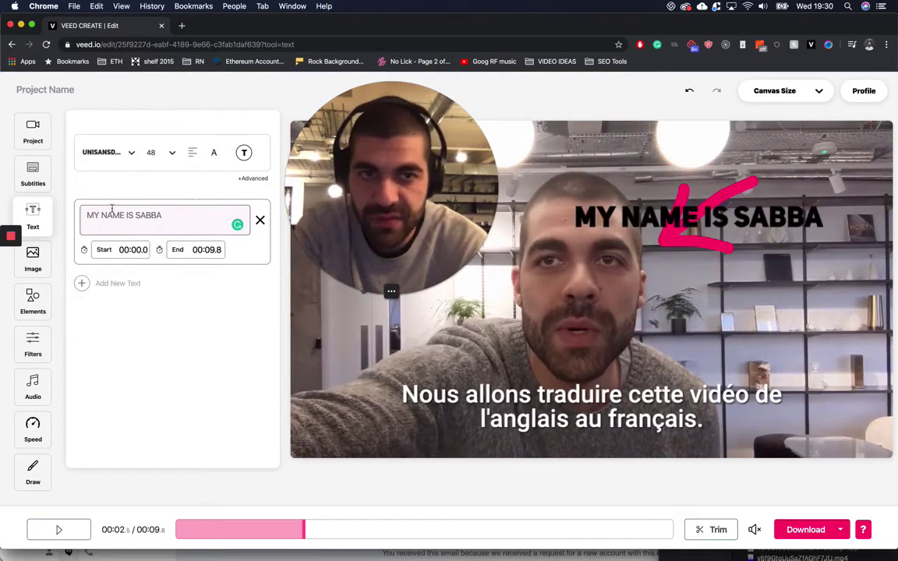
pyautogui.click(714, 242)
pyautogui.click(243, 152)
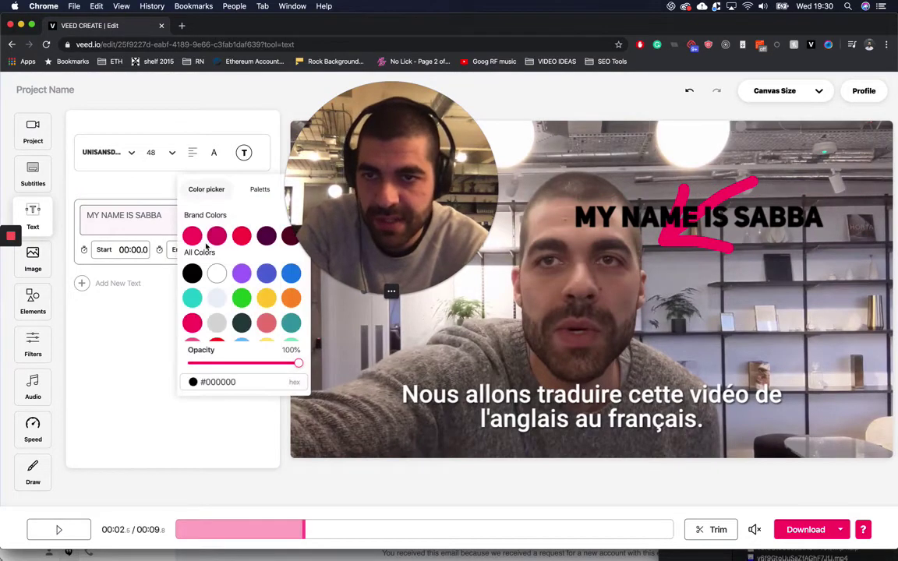
pyautogui.click(195, 236)
pyautogui.click(841, 218)
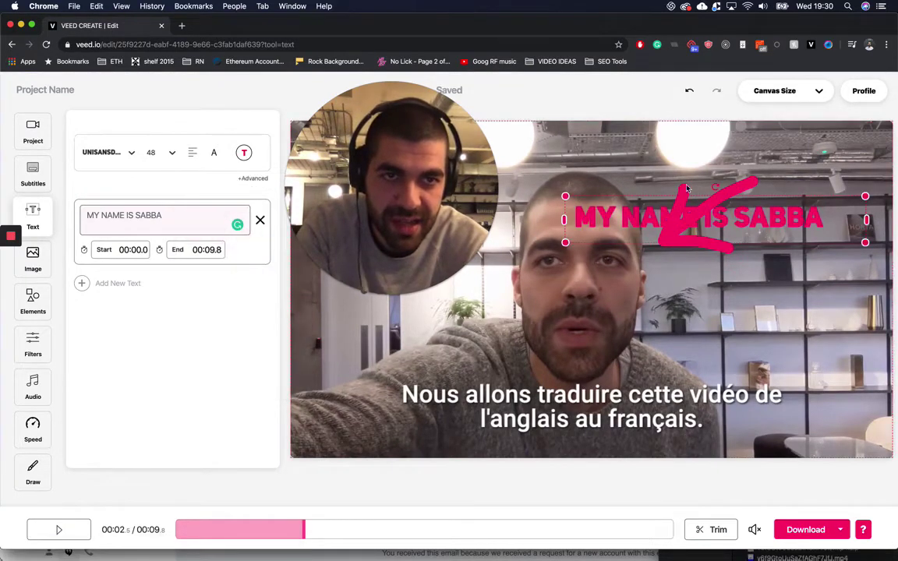
# Keep the title level and move it up near the top of the video
pyautogui.moveTo(715, 188); pyautogui.dragTo(597, 169)
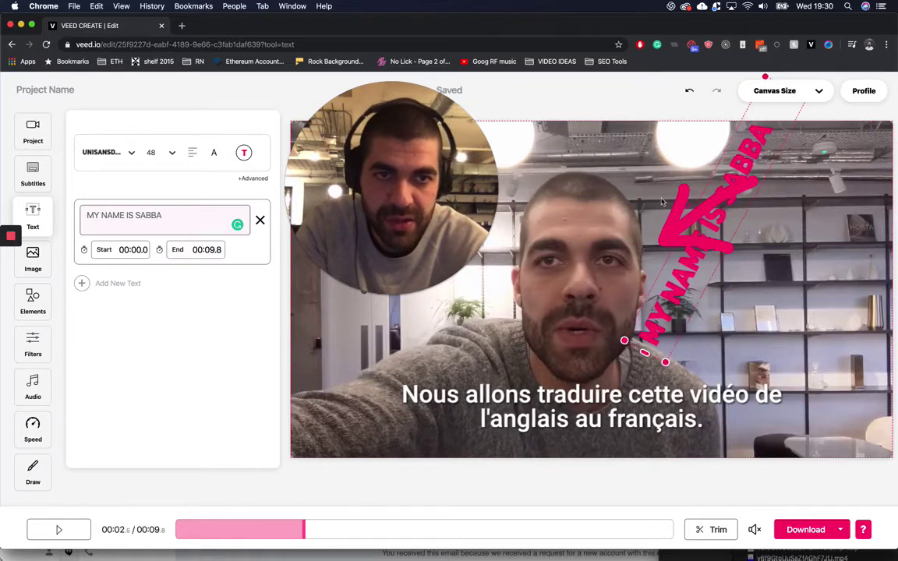
pyautogui.moveTo(653, 232); pyautogui.dragTo(733, 189)
pyautogui.moveTo(774, 226); pyautogui.dragTo(800, 163)
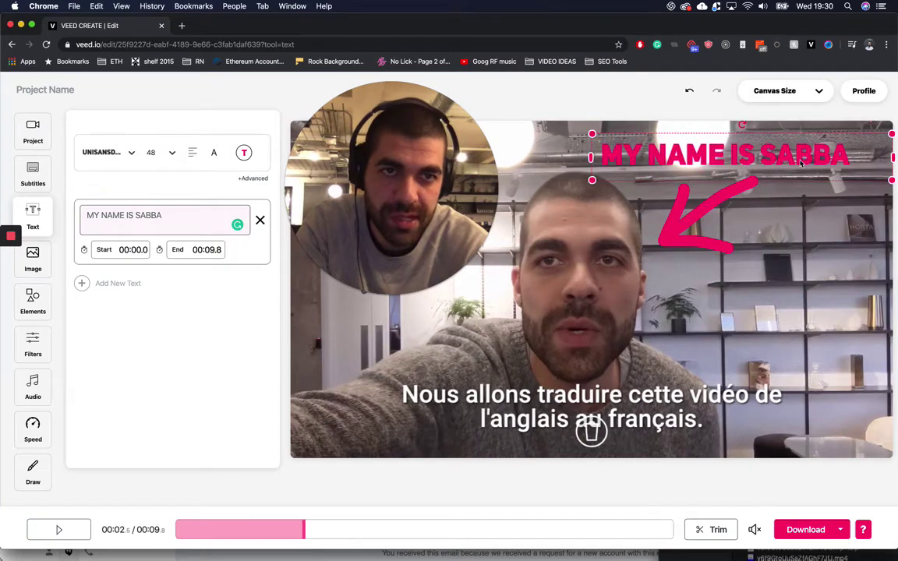
# Change the title's text colour to yellow #FECB2F
pyautogui.click(245, 152)
pyautogui.click(264, 301)
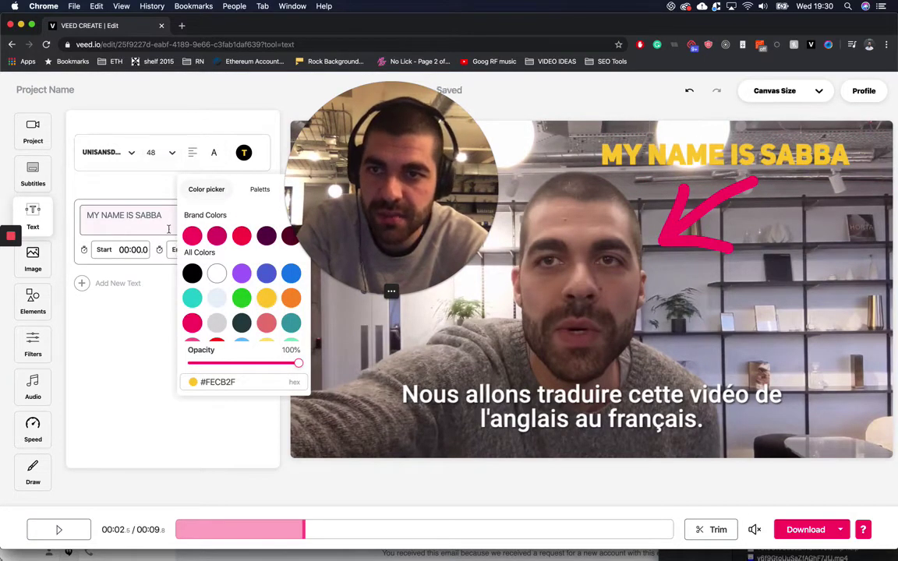
pyautogui.click(160, 189)
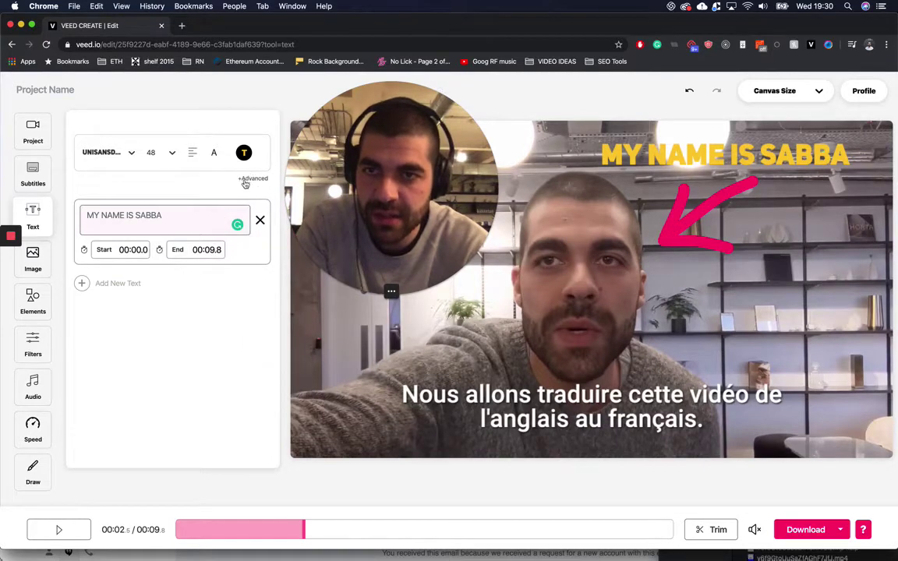
pyautogui.click(245, 181)
pyautogui.click(109, 214)
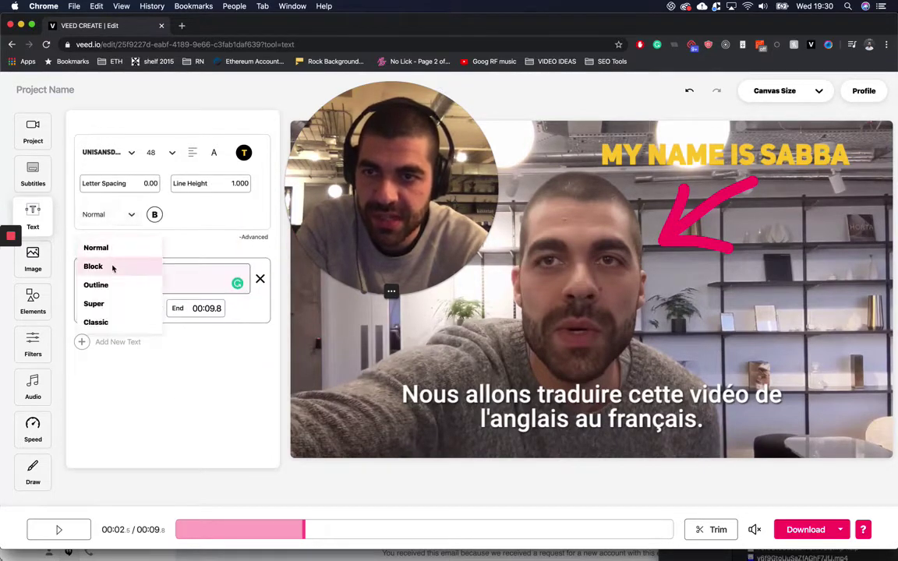
# Give the title the Block style, centre its text, and shrink it into the top-right corner
pyautogui.click(93, 267)
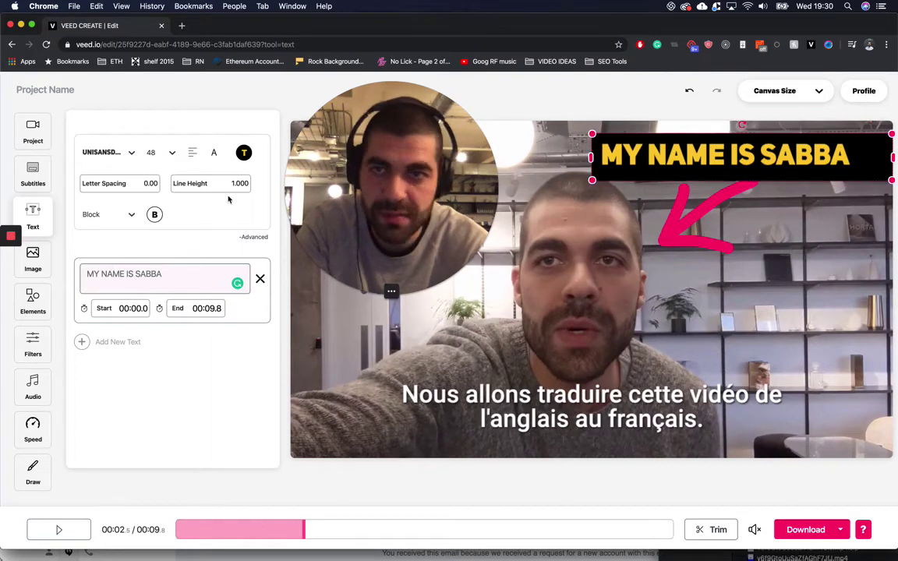
pyautogui.click(194, 152)
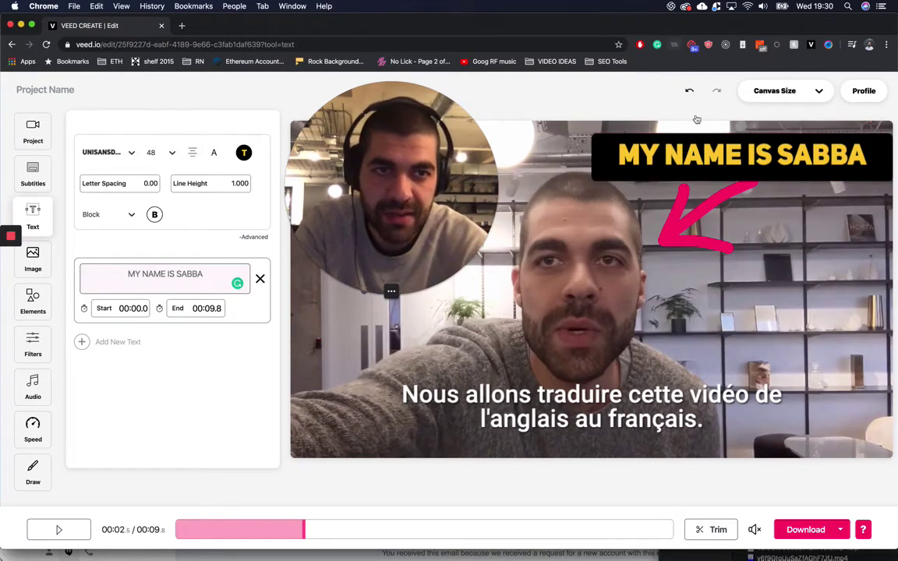
pyautogui.click(716, 149)
pyautogui.moveTo(592, 181); pyautogui.dragTo(655, 162)
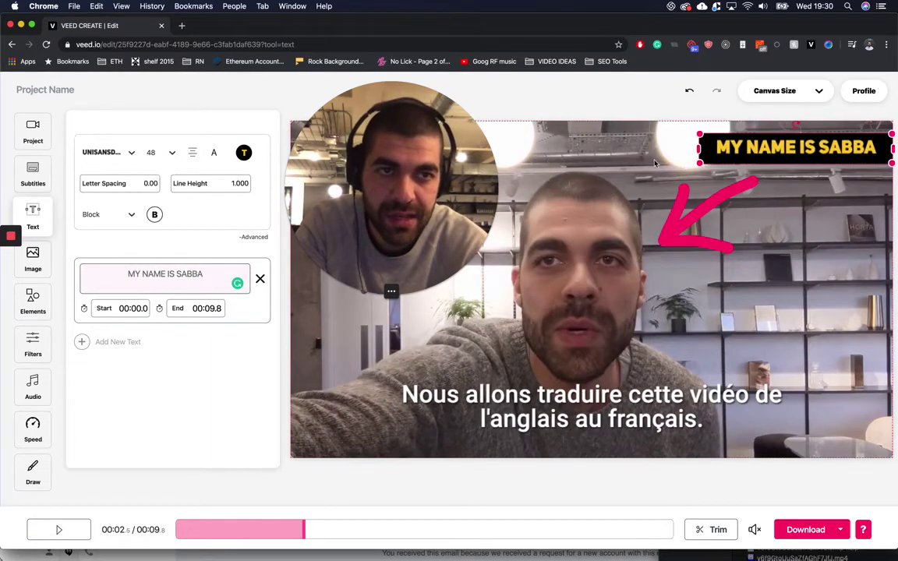
pyautogui.moveTo(797, 153); pyautogui.dragTo(781, 157)
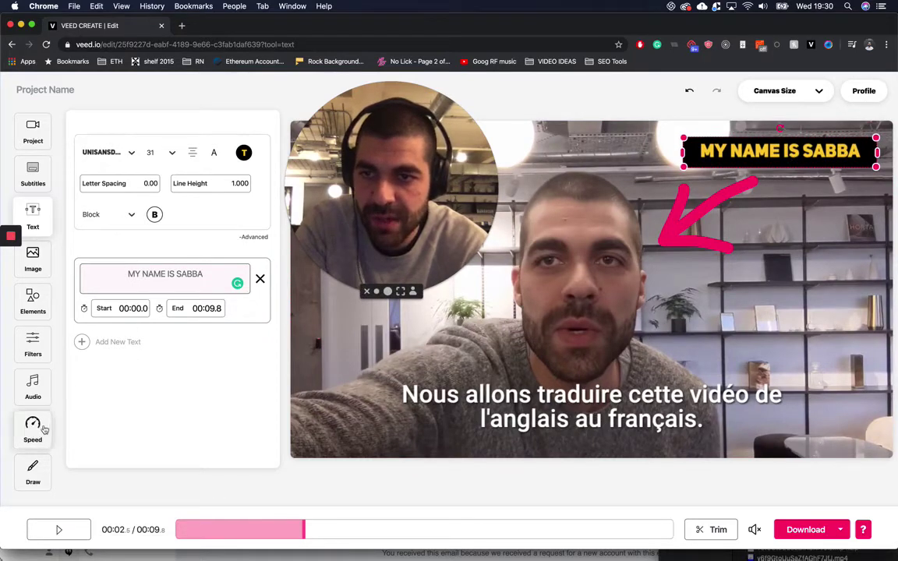
pyautogui.click(33, 472)
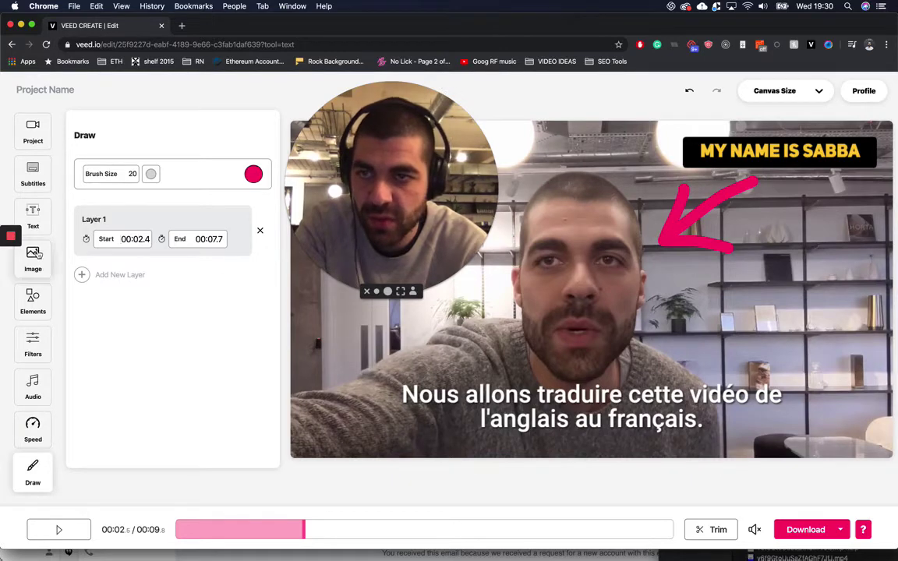
# Set the title's Start time to 00:02.4 and scrub the preview around it to check
pyautogui.click(41, 223)
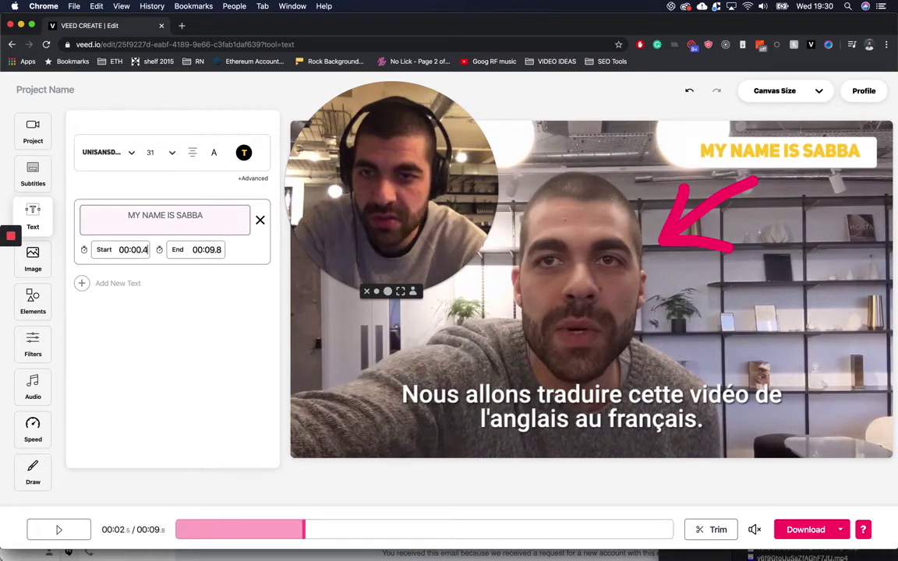
pyautogui.click(249, 529)
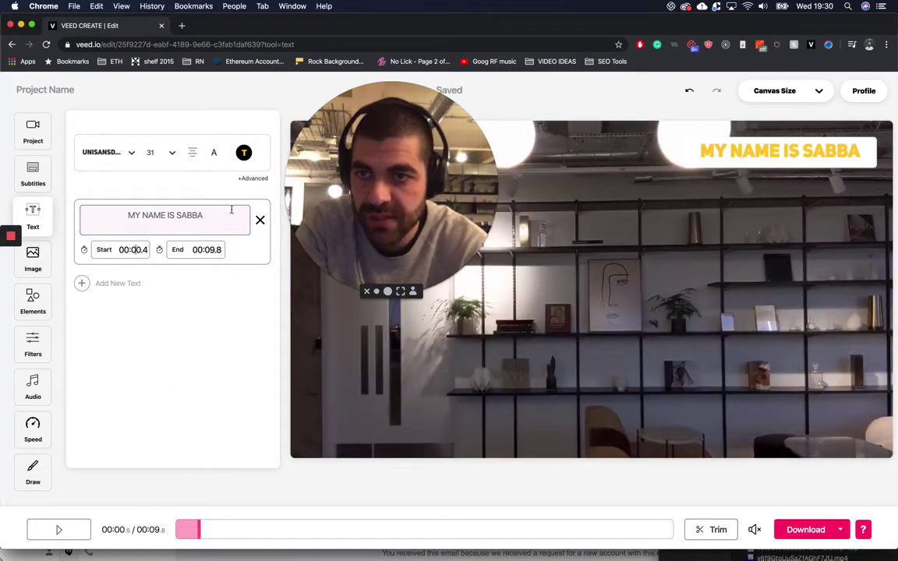
pyautogui.write('2.0')
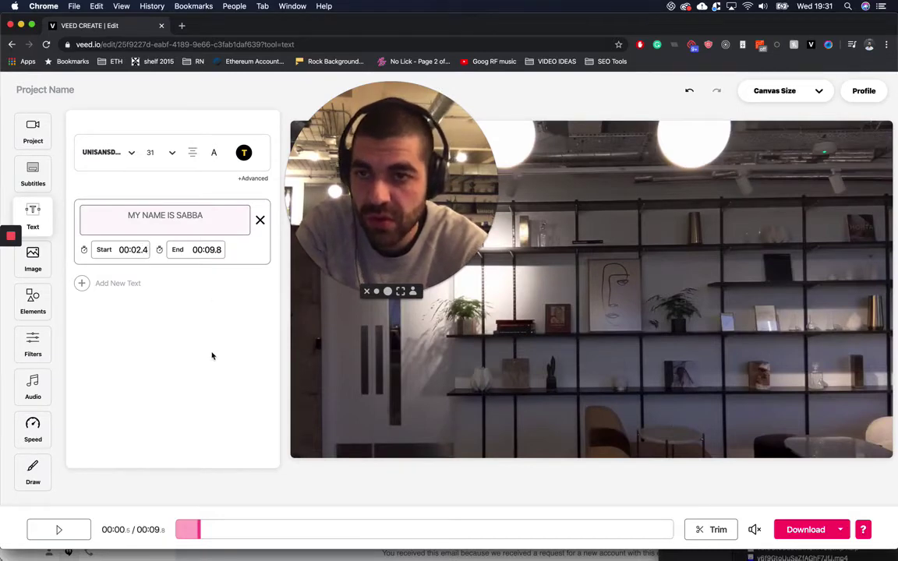
pyautogui.click(224, 529)
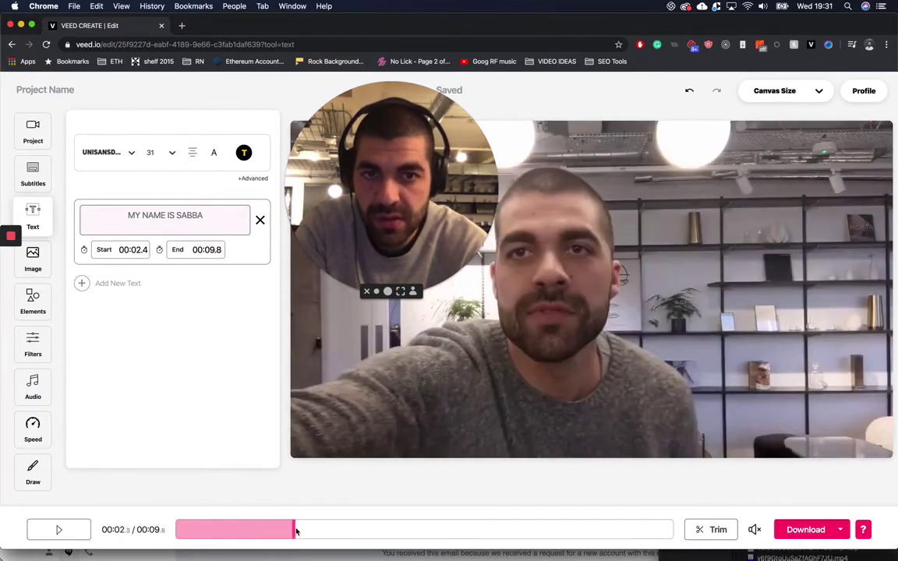
pyautogui.click(351, 535)
pyautogui.click(293, 533)
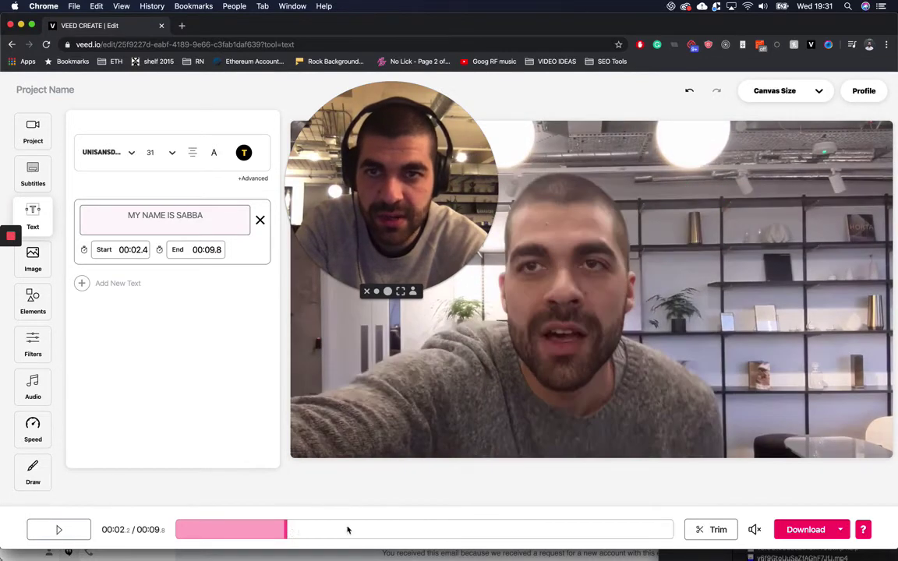
pyautogui.click(349, 529)
pyautogui.click(789, 158)
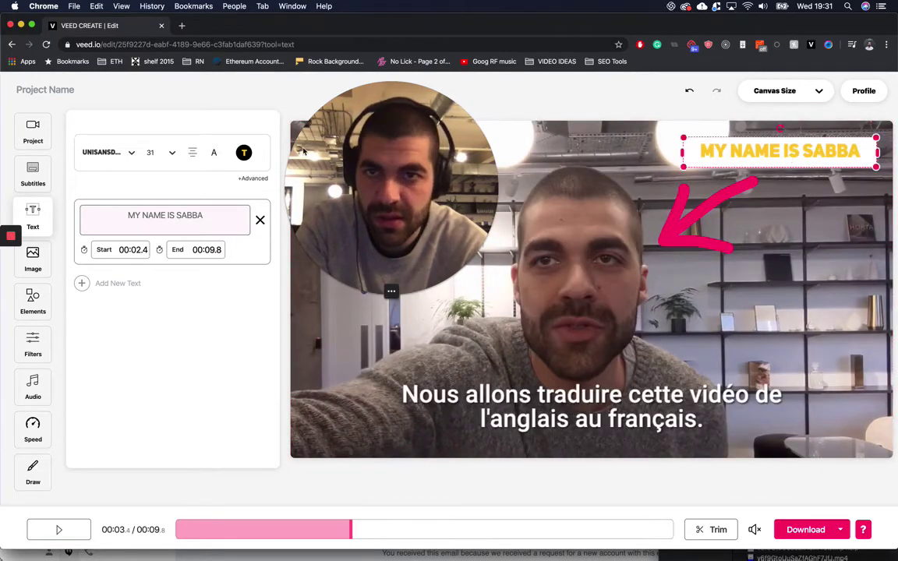
# Change the title's block background to pink-red #FF004A and preview 00:01.2 to 00:03.3
pyautogui.click(247, 154)
pyautogui.click(244, 152)
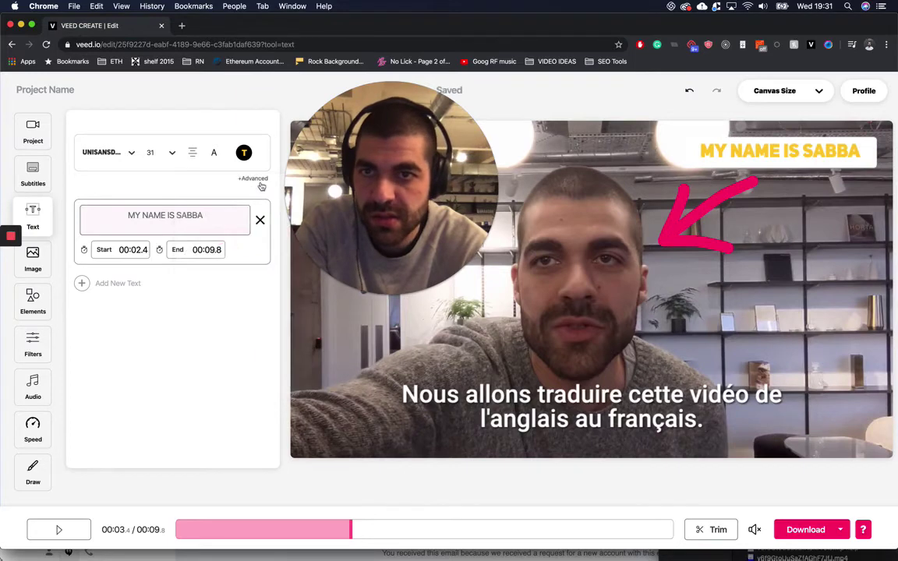
pyautogui.click(253, 178)
pyautogui.click(154, 215)
pyautogui.click(152, 301)
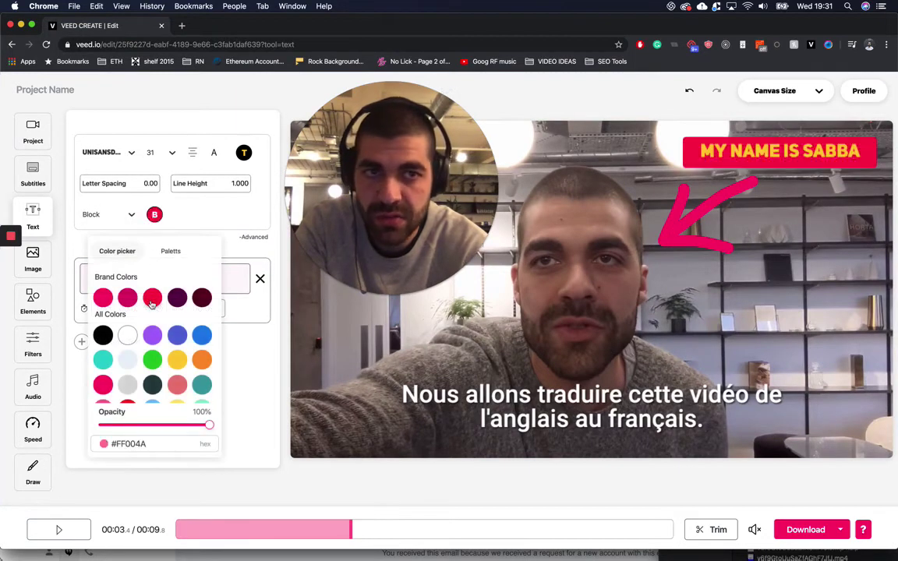
pyautogui.moveTo(238, 526); pyautogui.dragTo(355, 530)
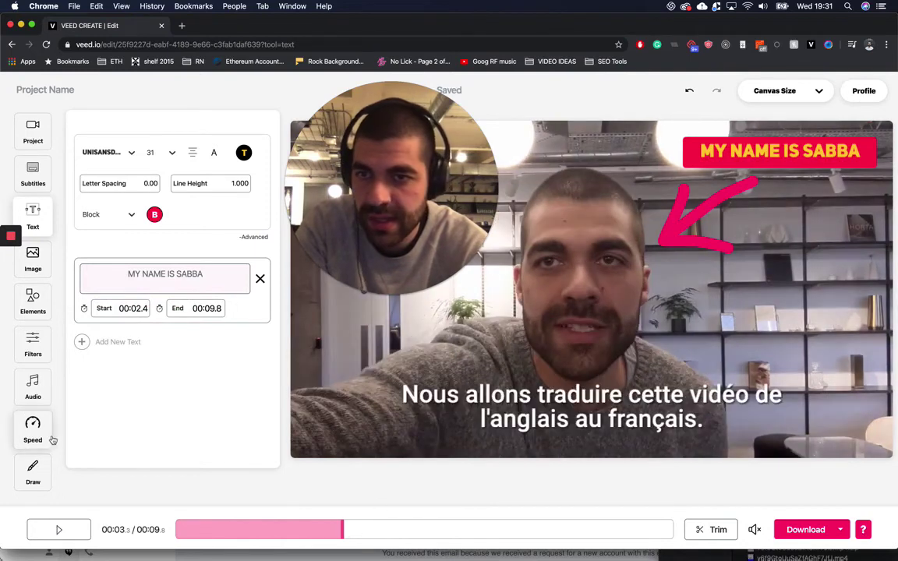
pyautogui.click(35, 470)
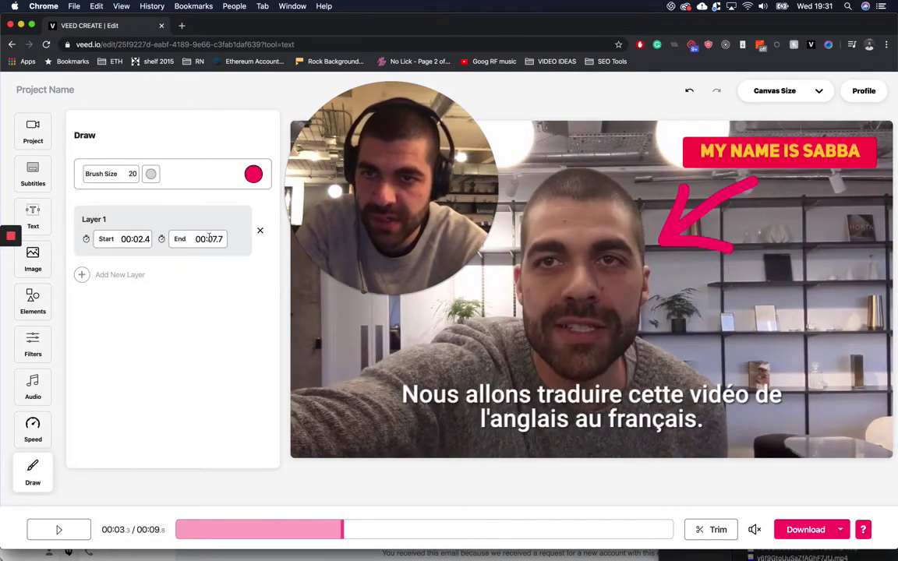
# Set the title's End time to 00:07.7 and play the video from 00:01.3 to check
pyautogui.click(34, 226)
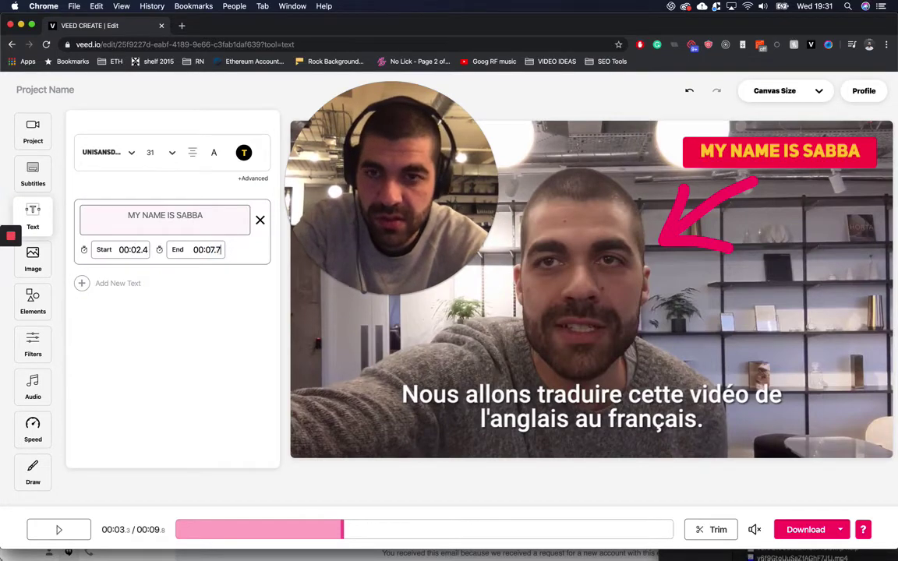
pyautogui.click(250, 528)
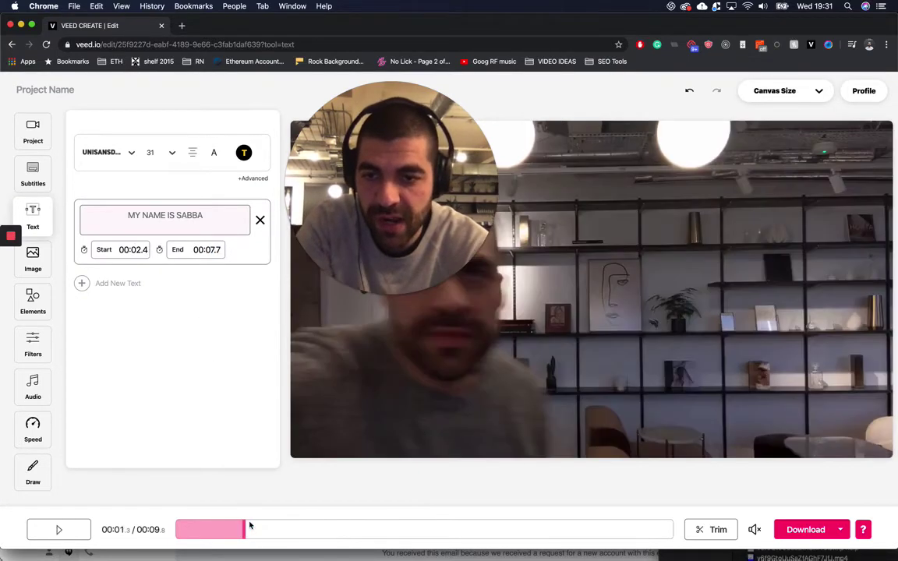
pyautogui.click(61, 532)
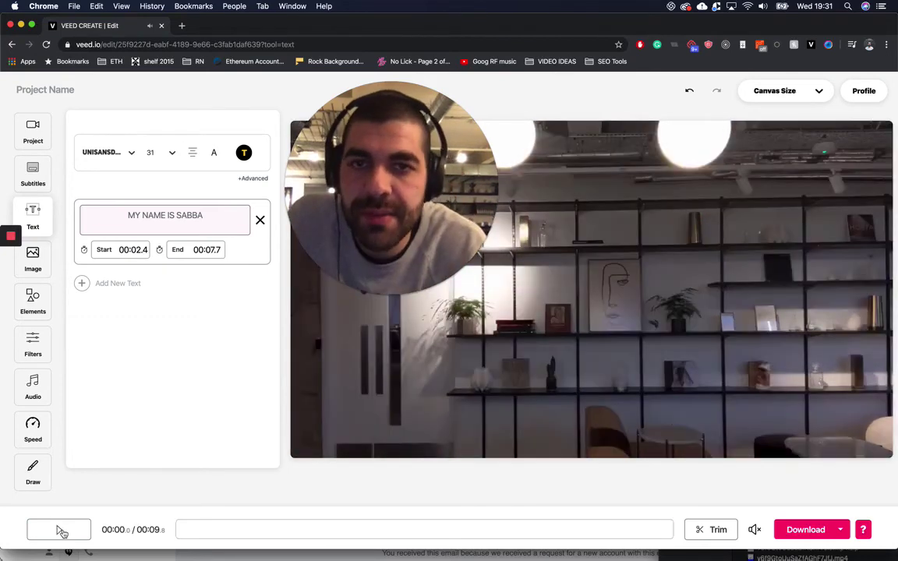
# Export the edited video and wait for the HD render to reach the download page
pyautogui.click(781, 536)
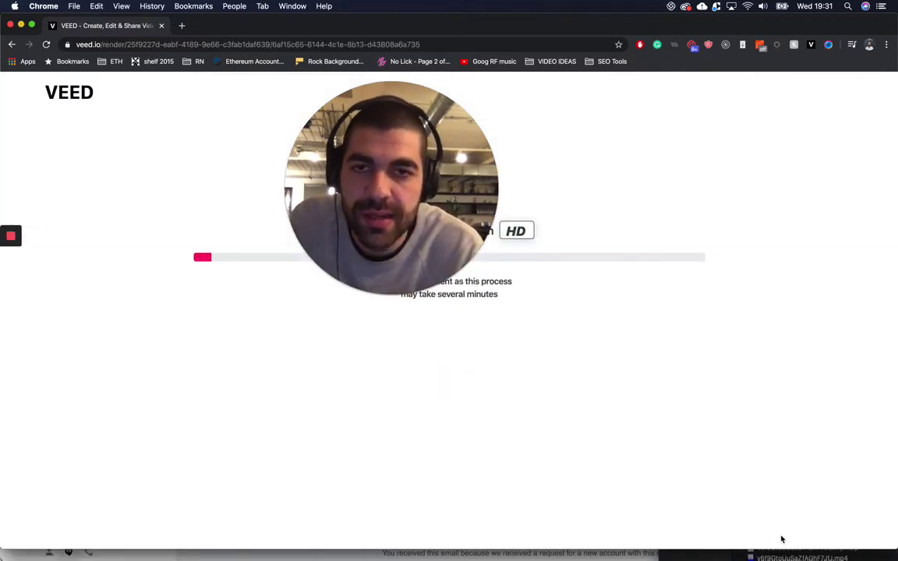
pyautogui.moveTo(414, 230); pyautogui.dragTo(672, 277)
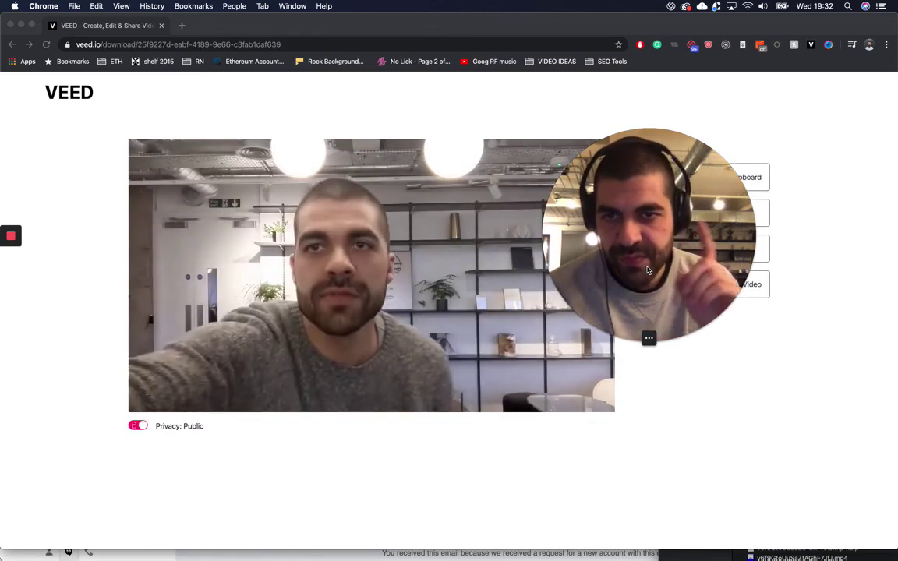
pyautogui.moveTo(647, 270); pyautogui.dragTo(711, 250)
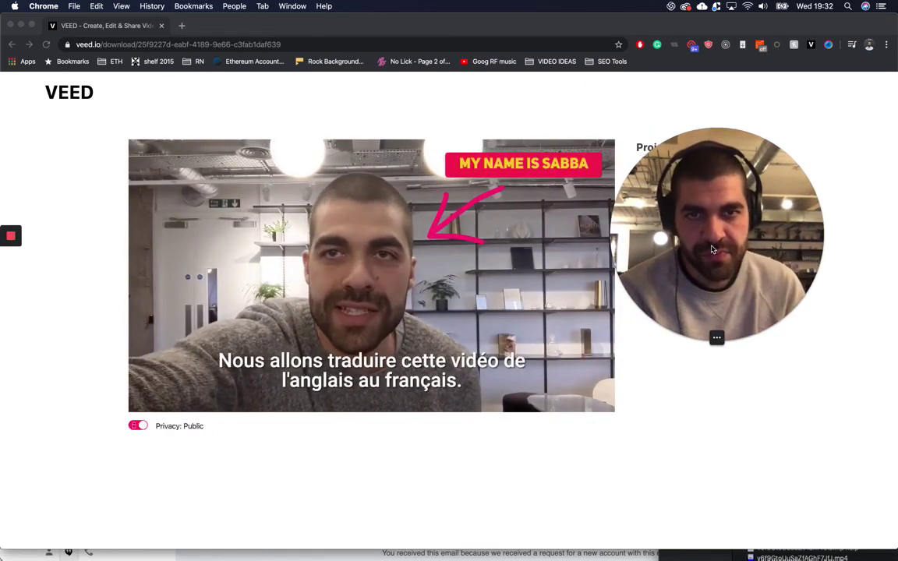